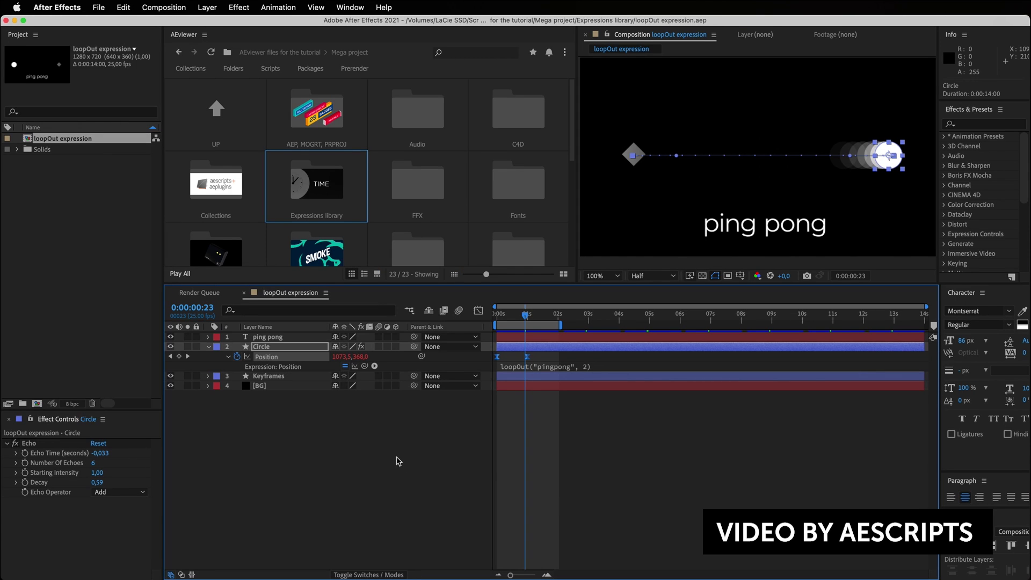
Save the circle's Position pingpong expression as a 'Ping pong' preset in the Expressions library.
click(318, 199)
right_click(287, 360)
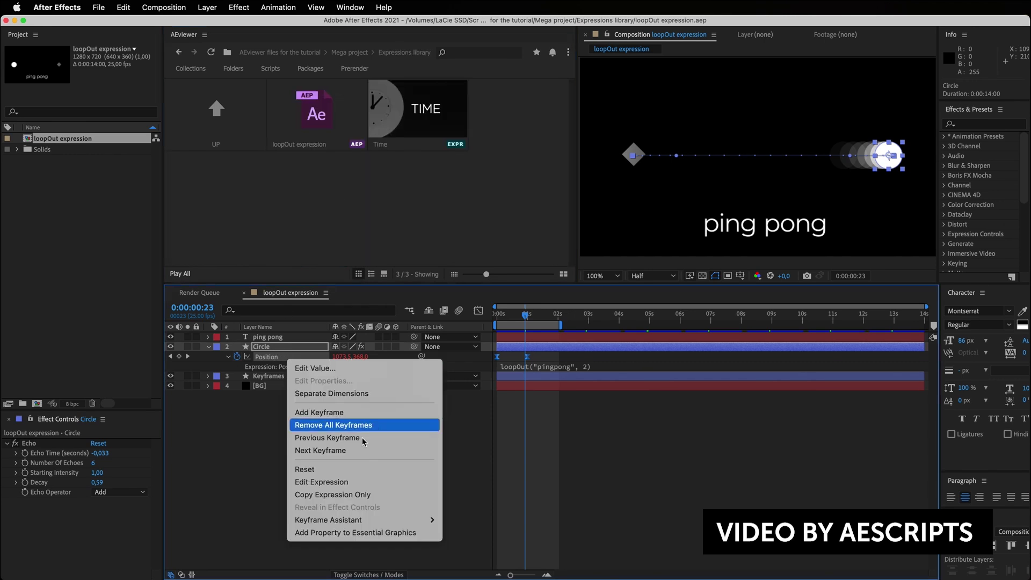
mouse_move(378, 521)
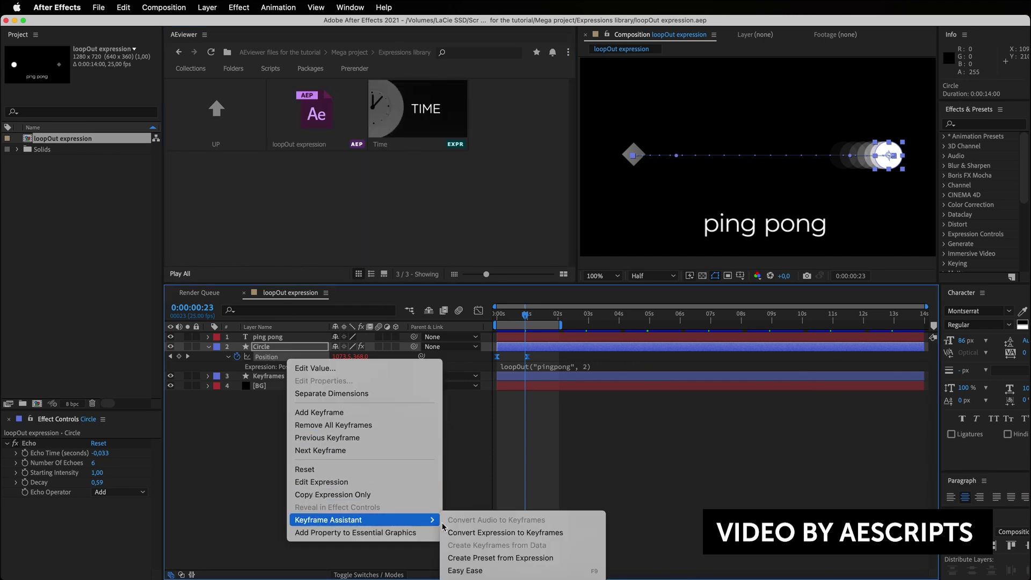
click(512, 559)
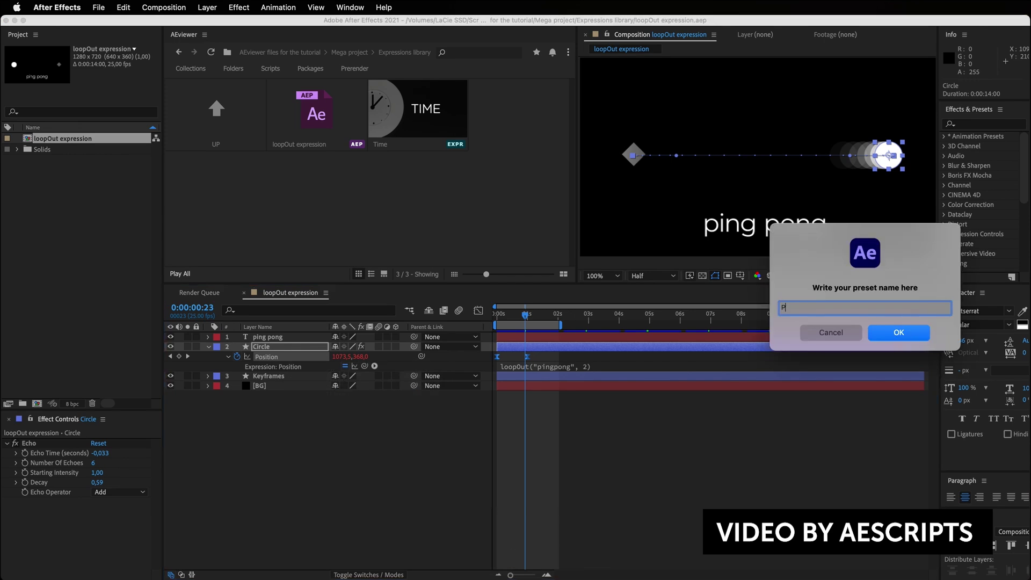
click(898, 332)
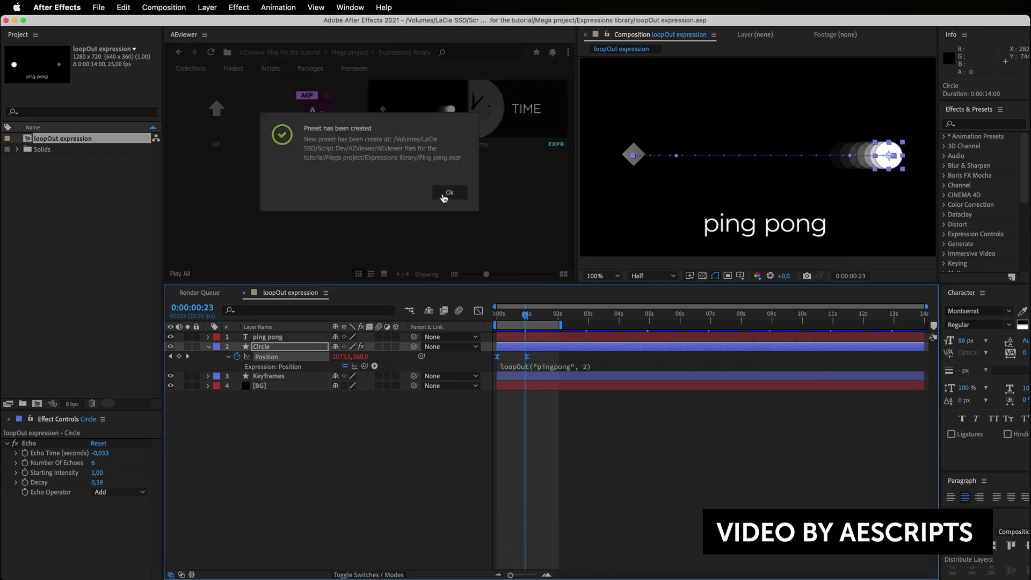
click(450, 194)
Disable the Position expression, reapply the Ping pong preset, and add Ping pong.mp4 beside it.
click(346, 367)
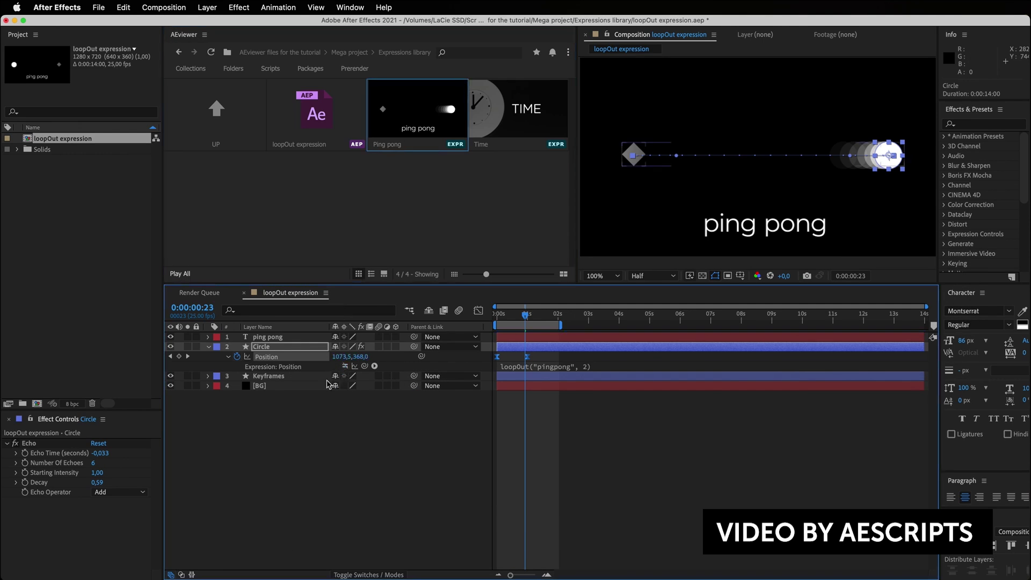
double_click(409, 120)
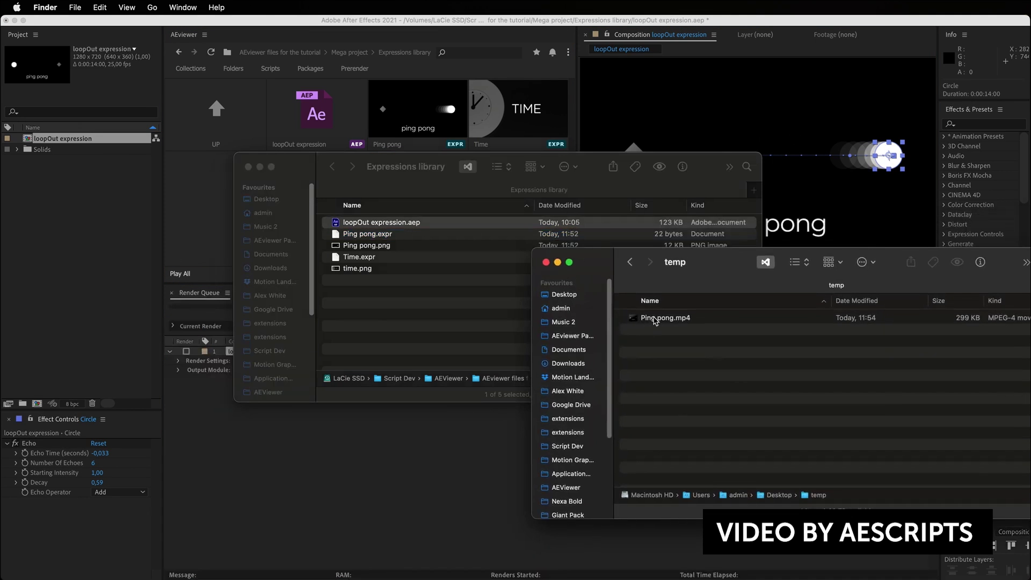
drag(655, 321, 416, 301)
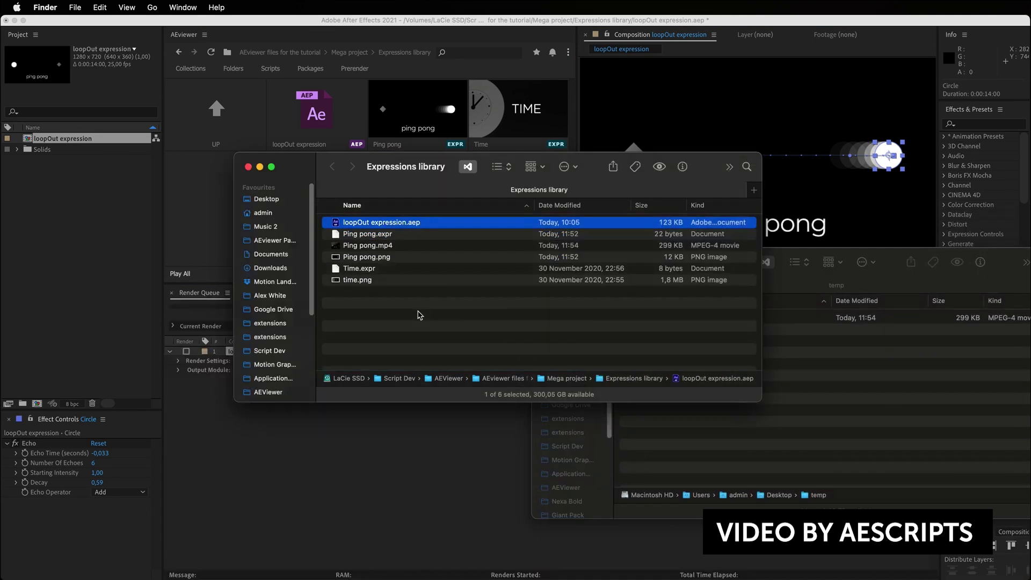
click(213, 82)
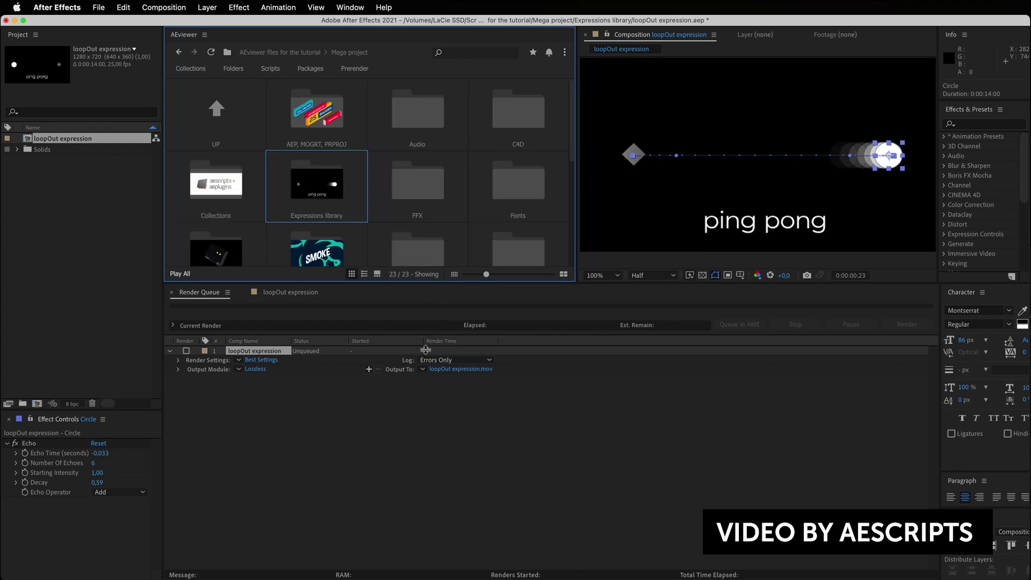
Enlarge the asset browser and view the Videos folder's Fashion walk clips as preview and list.
drag(370, 283, 371, 384)
double_click(511, 332)
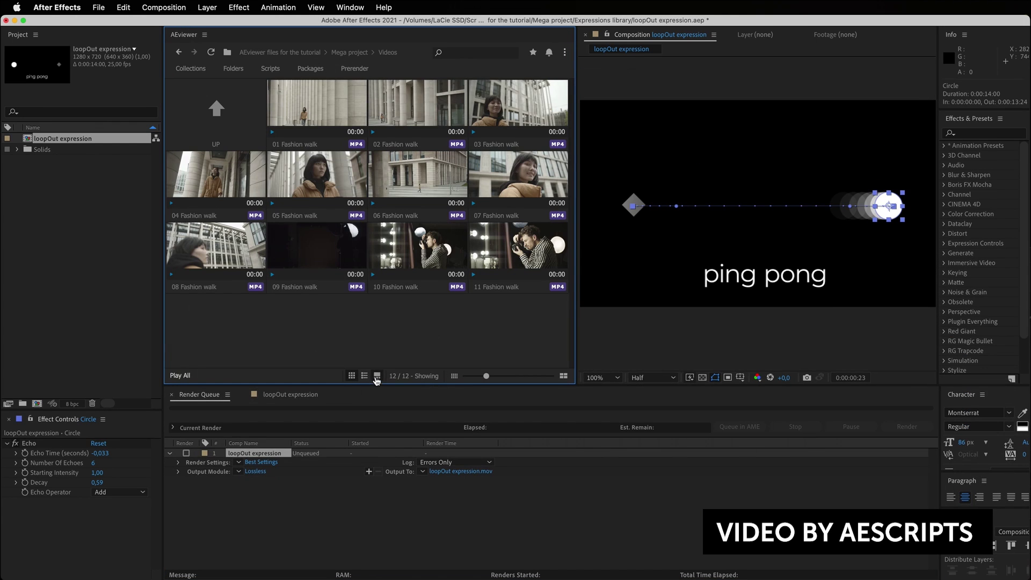
click(376, 379)
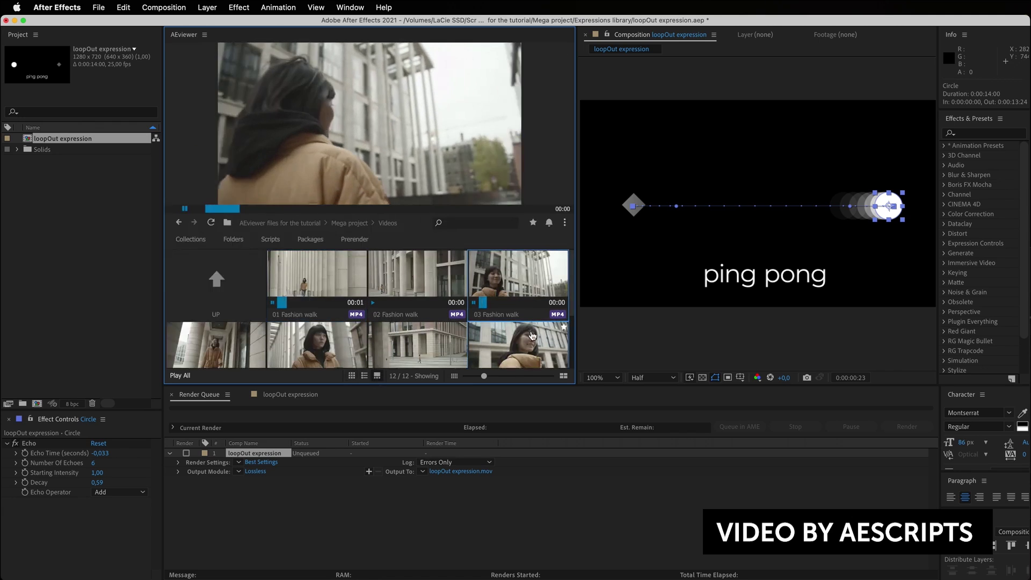
click(364, 375)
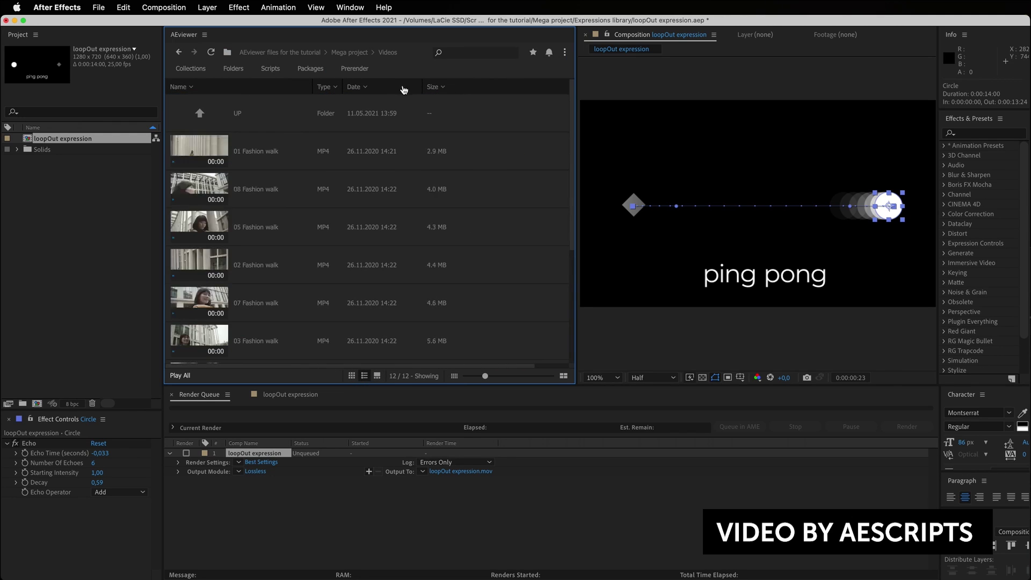
Look through the asset browser's Appearance settings, then close them.
click(564, 52)
click(543, 75)
click(194, 102)
scroll(451, 248, down, 1)
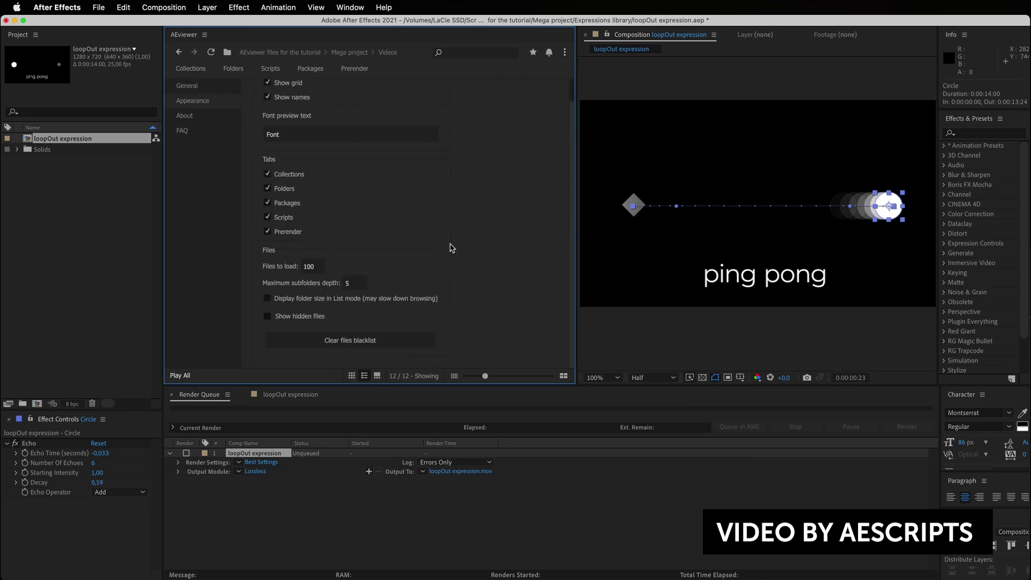
scroll(350, 305, up, 1)
click(477, 98)
Go up to the Mega project folder and open the FFX folder.
click(222, 115)
scroll(268, 178, up, 2)
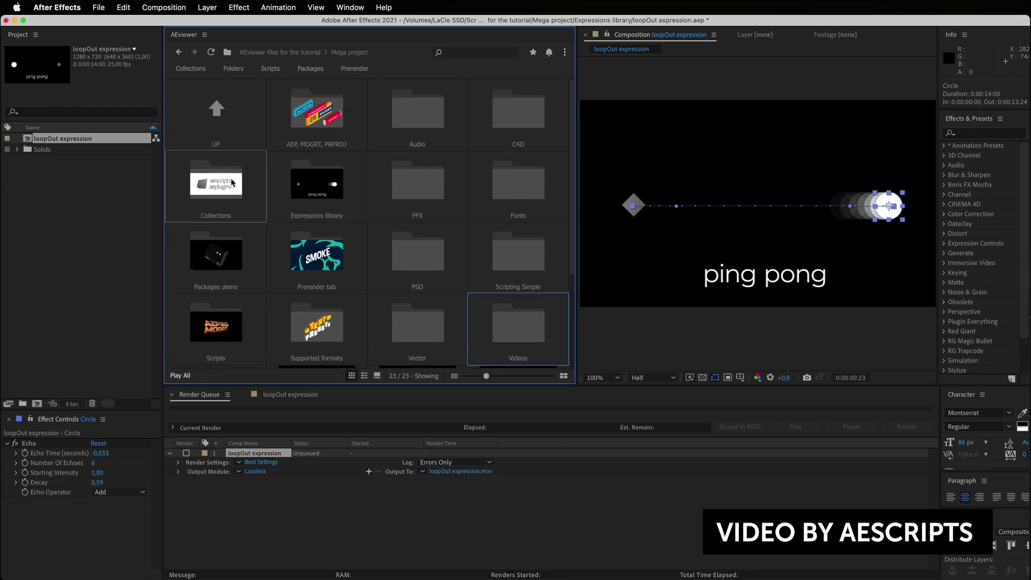
click(419, 192)
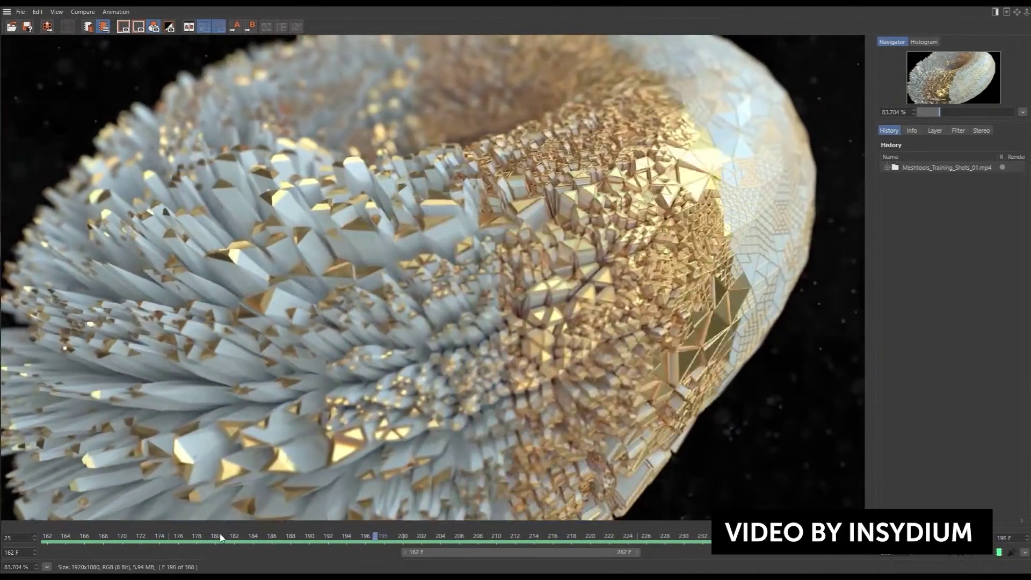
Scrub the torus render between frames 176 and 210, then bend the bar to 26% Bend Power.
click(177, 535)
mouse_move(178, 535)
mouse_down()
mouse_move(535, 560)
mouse_move(61, 535)
mouse_move(377, 537)
mouse_move(245, 535)
mouse_up()
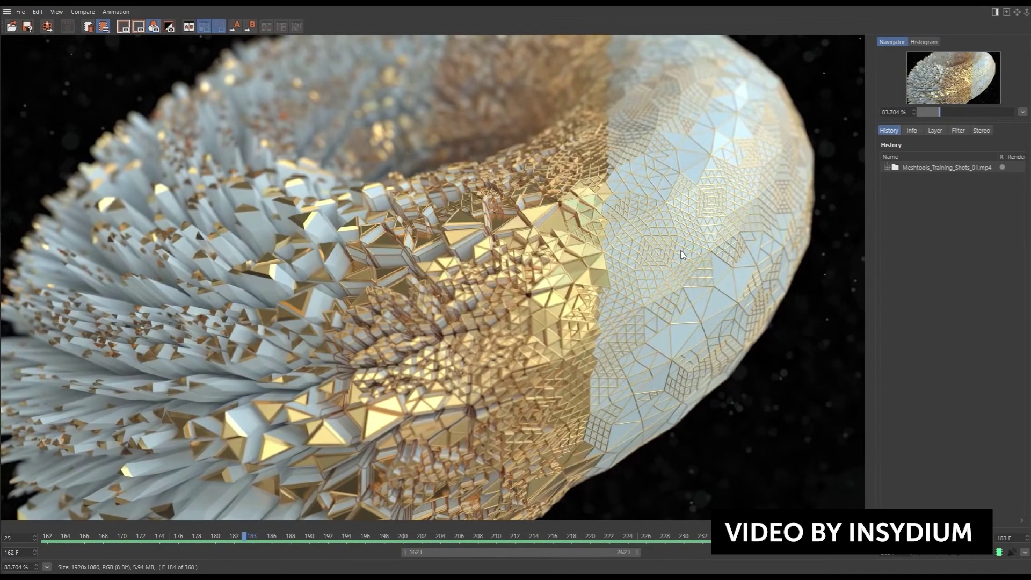
mouse_move(248, 543)
mouse_down()
mouse_move(561, 552)
mouse_move(217, 527)
mouse_move(105, 531)
mouse_up()
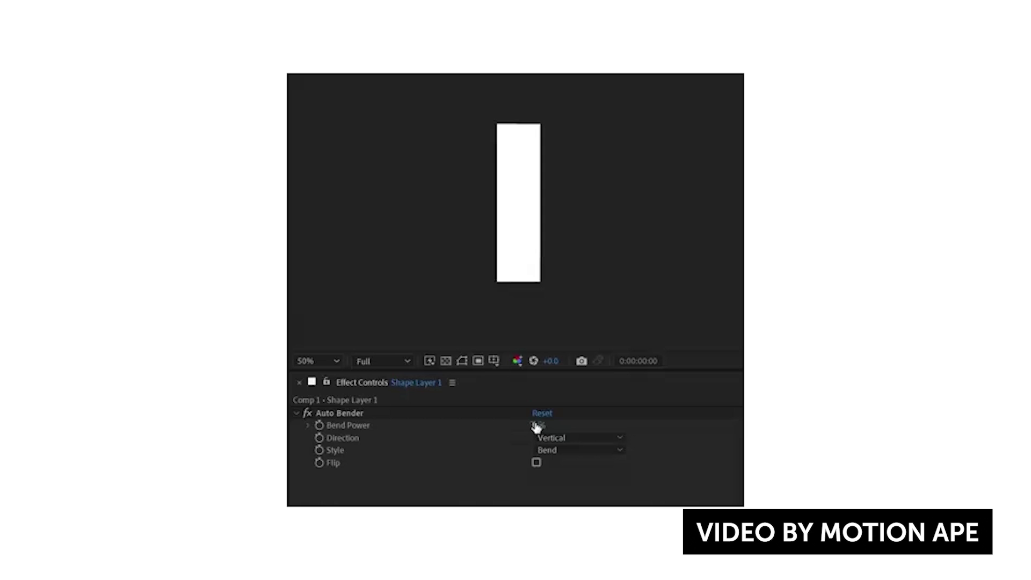
mouse_move(534, 425)
mouse_down()
mouse_move(594, 424)
mouse_move(437, 426)
mouse_move(566, 426)
mouse_move(495, 423)
mouse_move(553, 425)
mouse_up()
Flip the Auto Bender bend and try Horizontal direction.
click(537, 462)
click(567, 438)
click(572, 453)
click(536, 461)
Reset Auto Bender, set Style to Mirror, and bend the bar to -45% Bend Power.
click(544, 412)
click(575, 449)
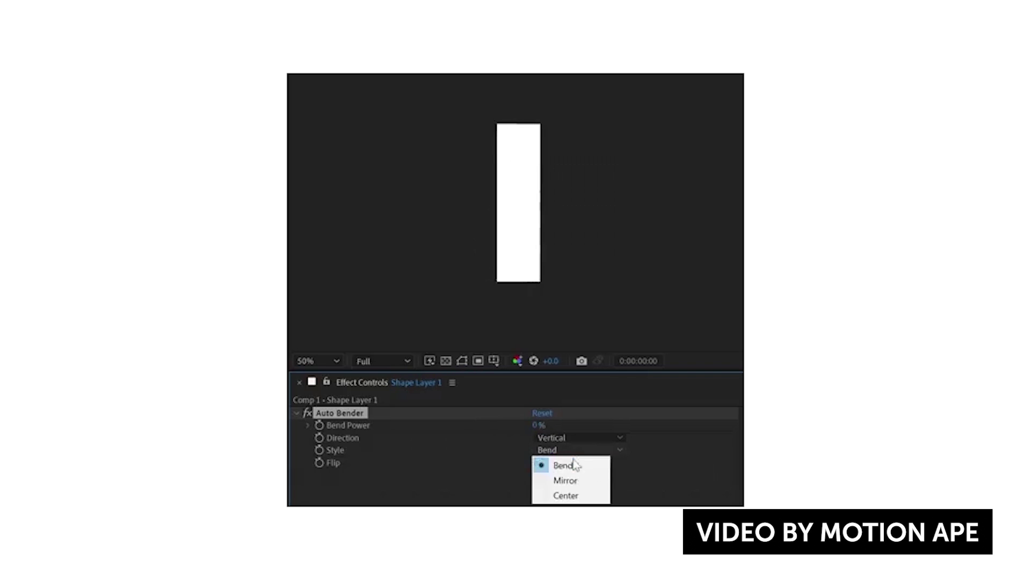
click(567, 480)
drag(538, 426, 472, 431)
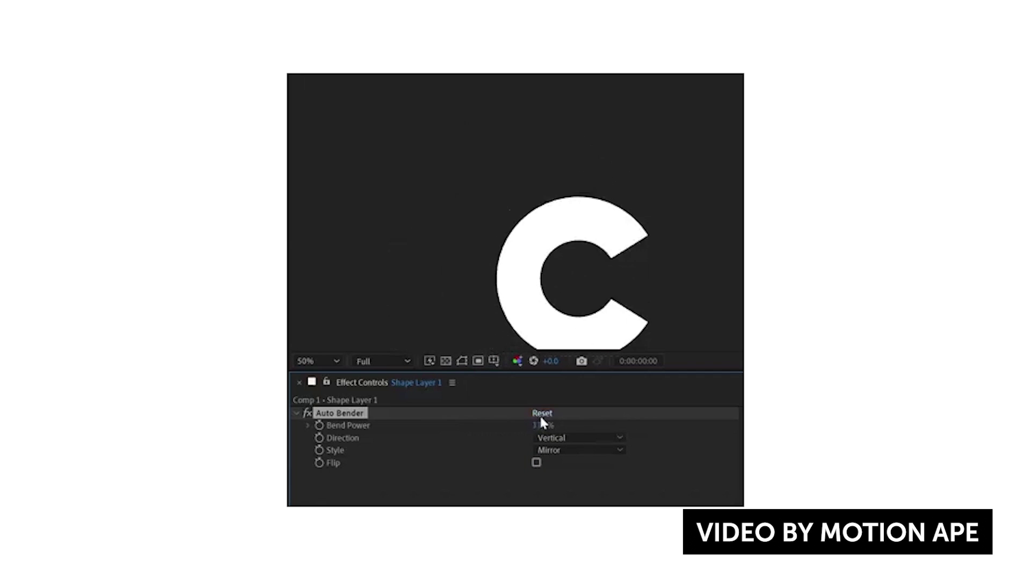
Reset, try Center style with a Bend Power change, then reset again and tick Flip.
click(541, 413)
click(578, 450)
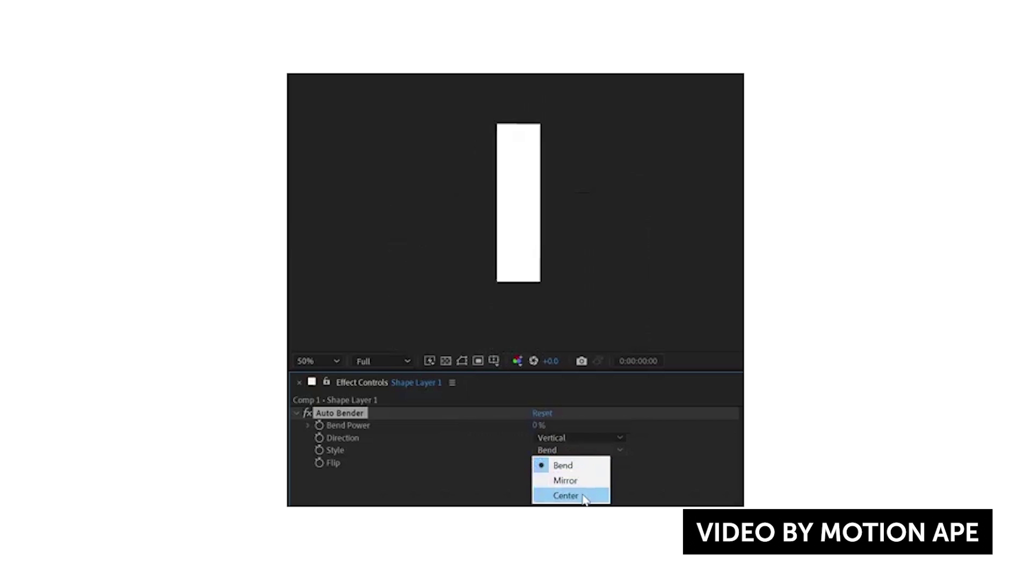
click(587, 495)
mouse_move(545, 425)
mouse_down()
mouse_move(532, 424)
mouse_move(580, 425)
mouse_move(435, 423)
mouse_move(559, 425)
mouse_up()
click(542, 412)
click(536, 461)
Browse the Online Stores and Art & Design template categories.
click(567, 438)
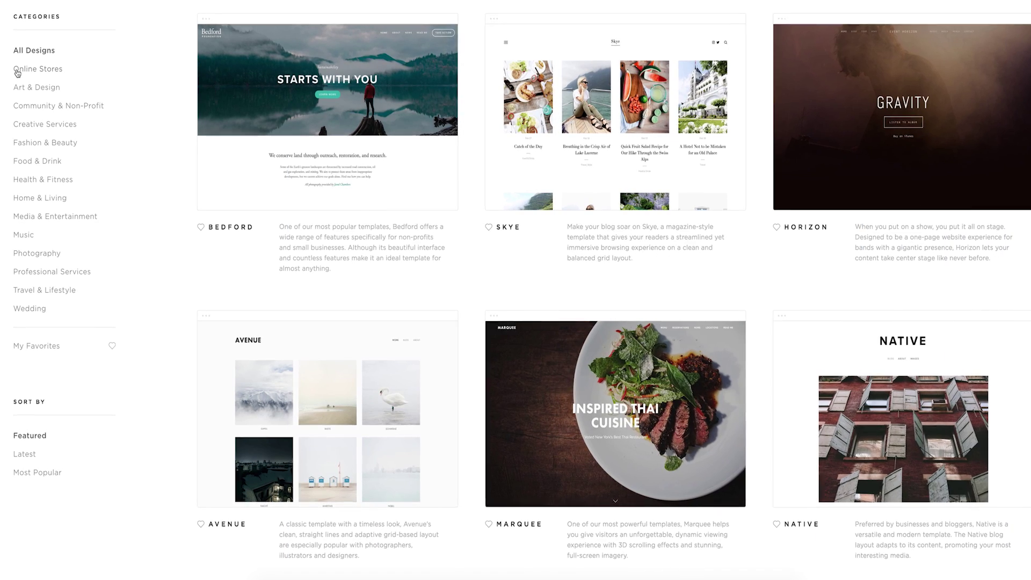
click(17, 73)
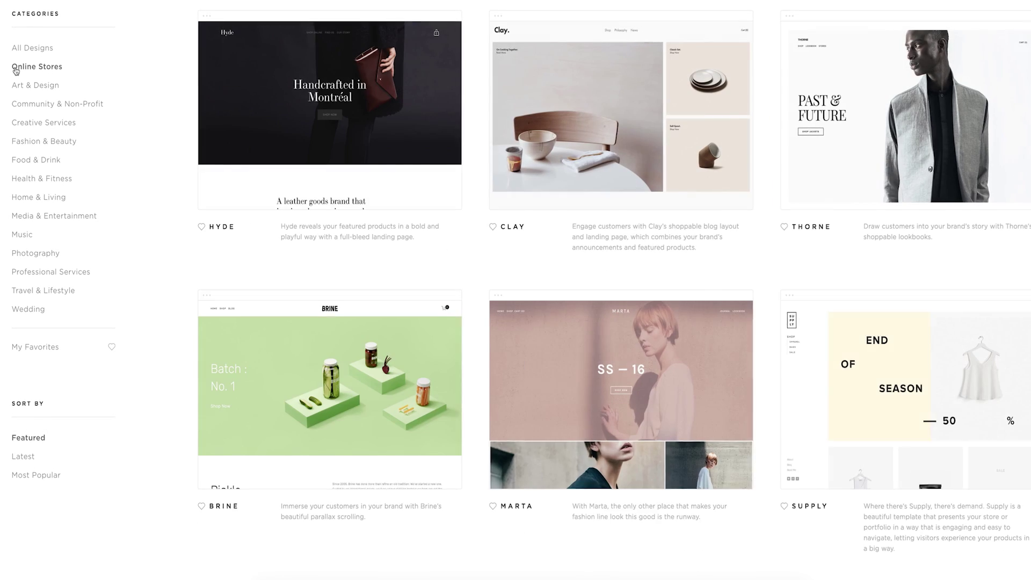
click(16, 84)
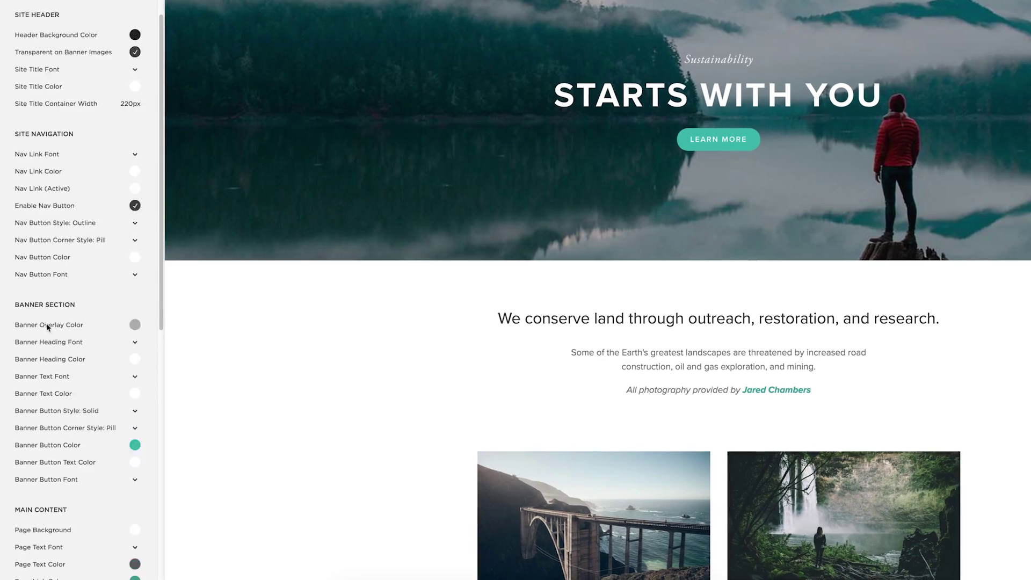
scroll(81, 327, down, 3)
Change the LEARN MORE banner button colour, then fully desaturate it to grey.
click(134, 306)
click(85, 238)
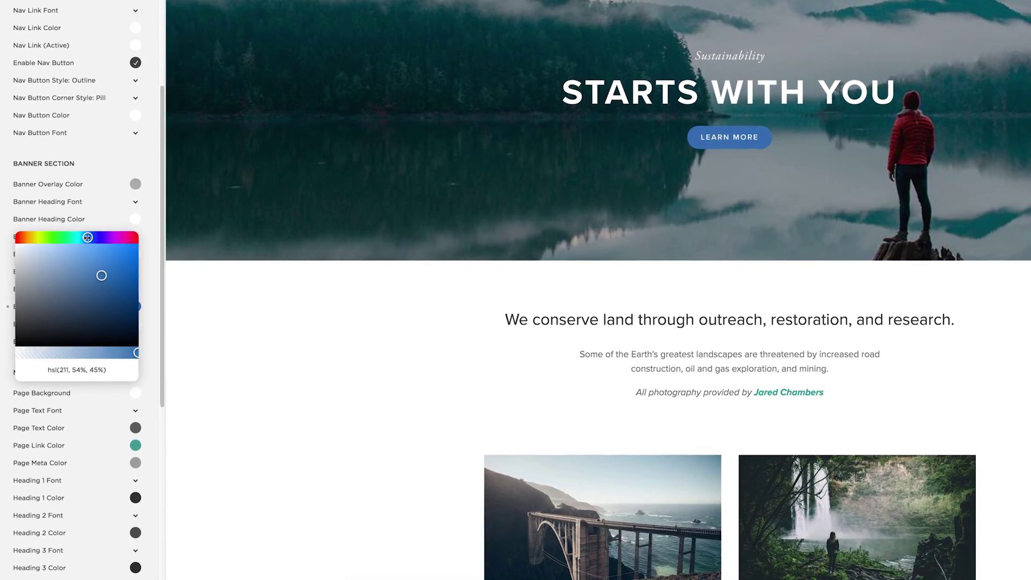
mouse_move(41, 312)
mouse_down()
mouse_move(30, 302)
mouse_move(23, 311)
mouse_up()
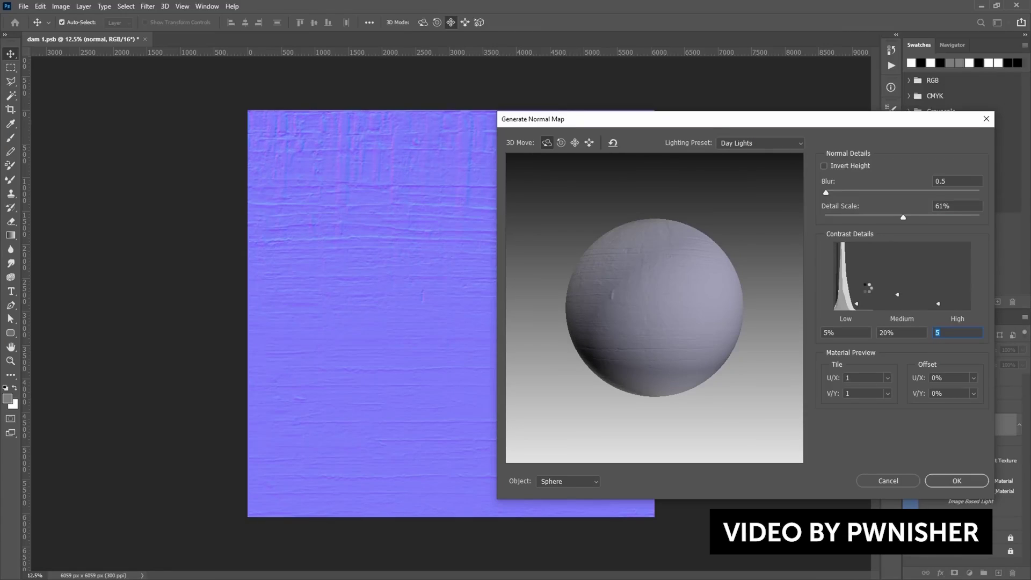
Set High detail to 80, apply Generate Normal Map, and zoom in on the texture.
text(0)
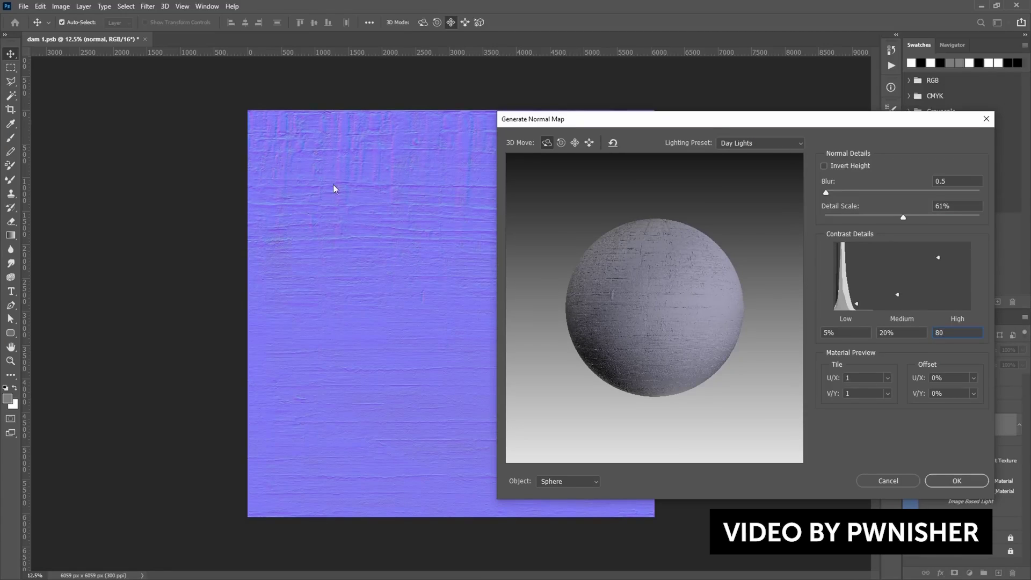
key(Return)
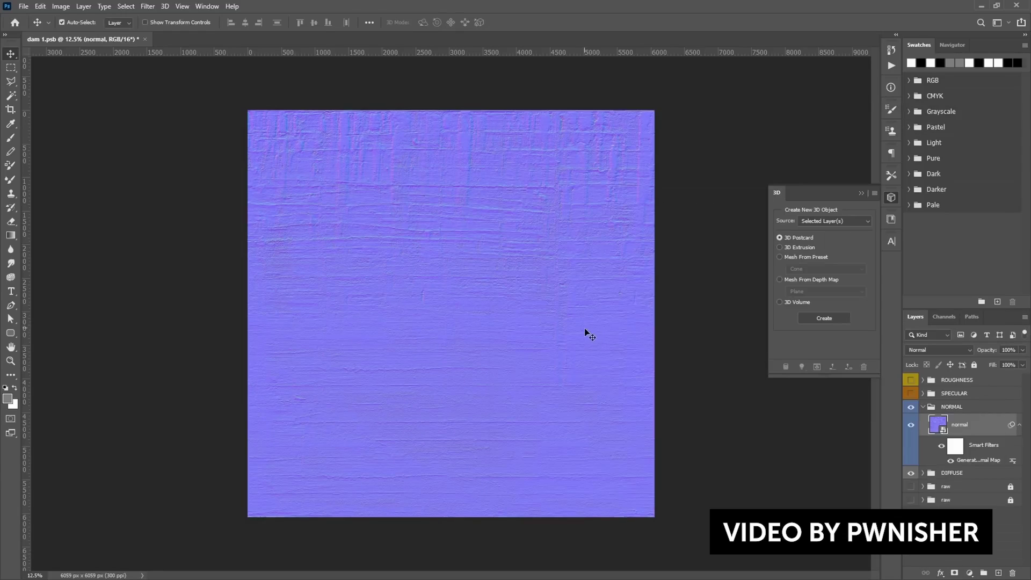
key(z)
click(421, 292)
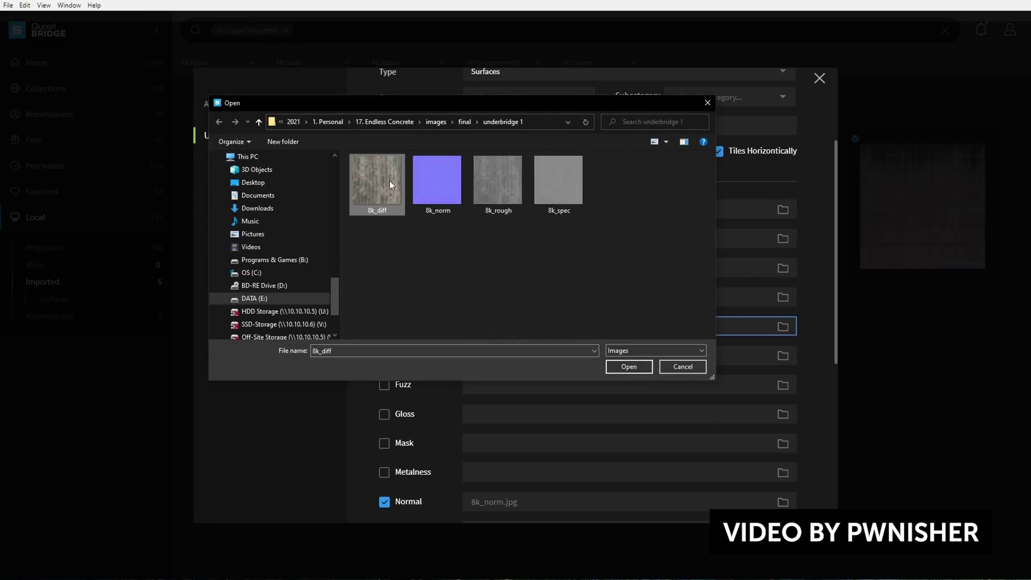
Assign 8k_diff.jpg as the Diffuse map and import the Underbridge 1 surface.
double_click(372, 187)
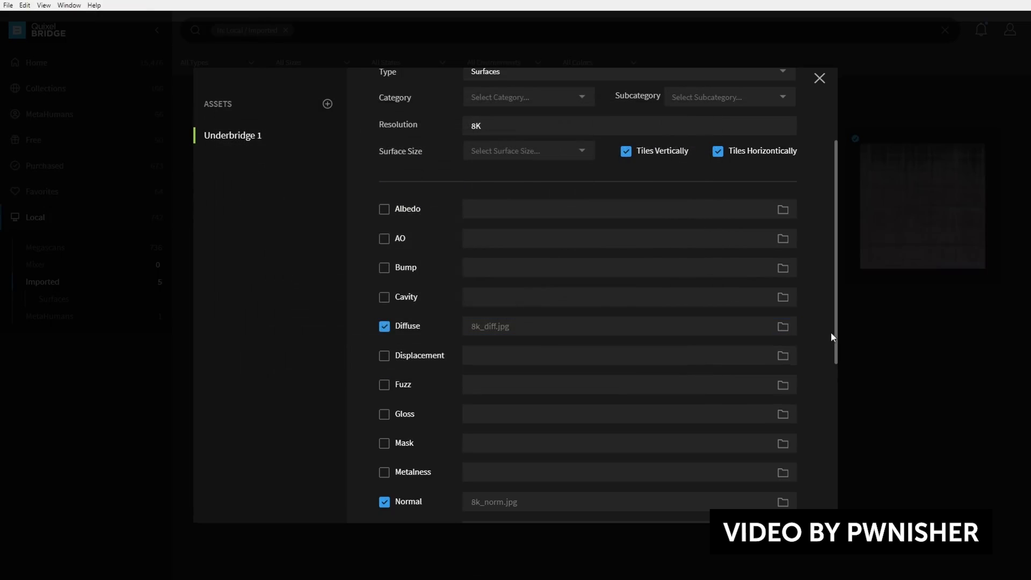
drag(835, 336, 838, 414)
scroll(474, 352, down, 1)
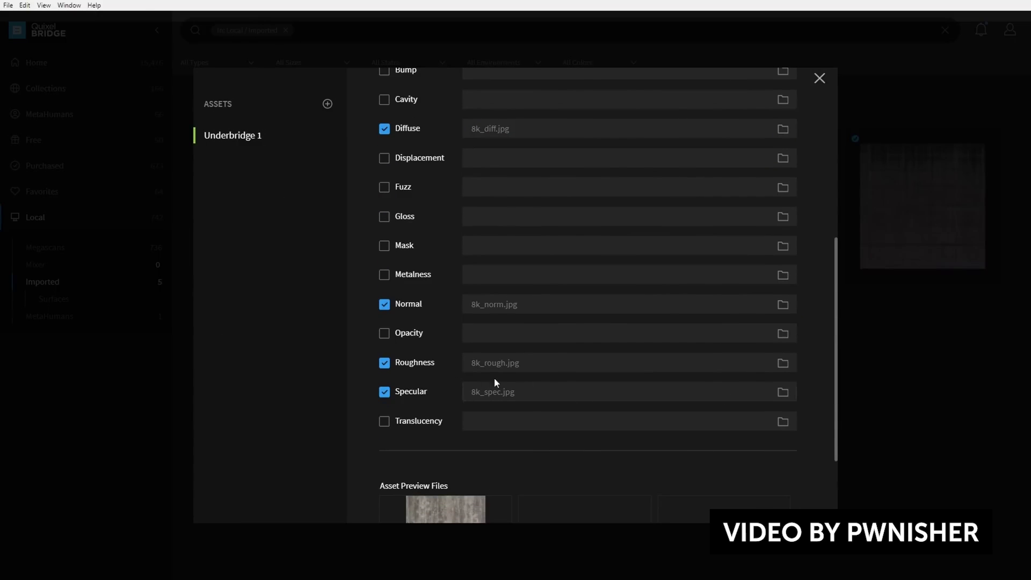
drag(836, 363, 829, 450)
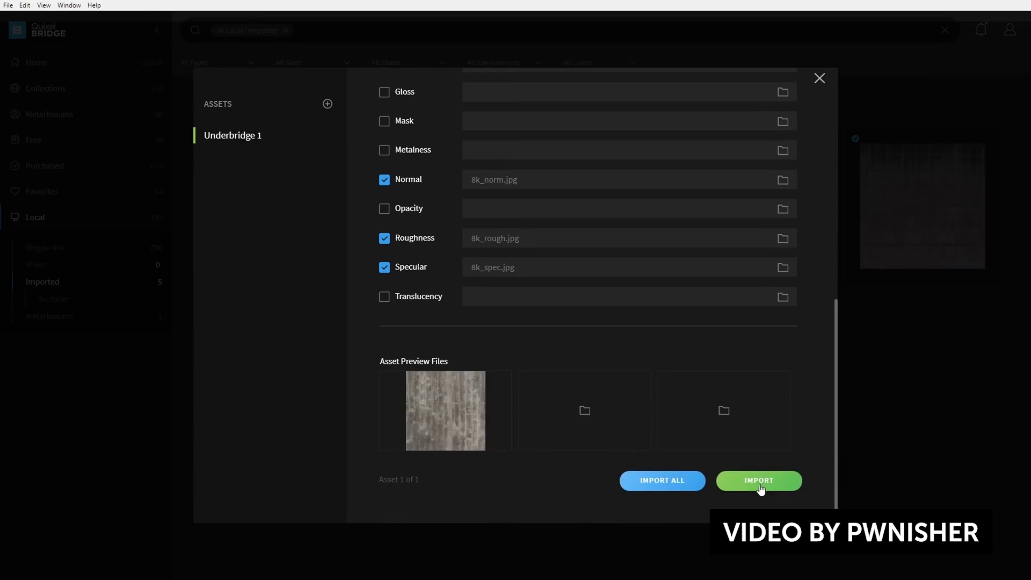
click(902, 559)
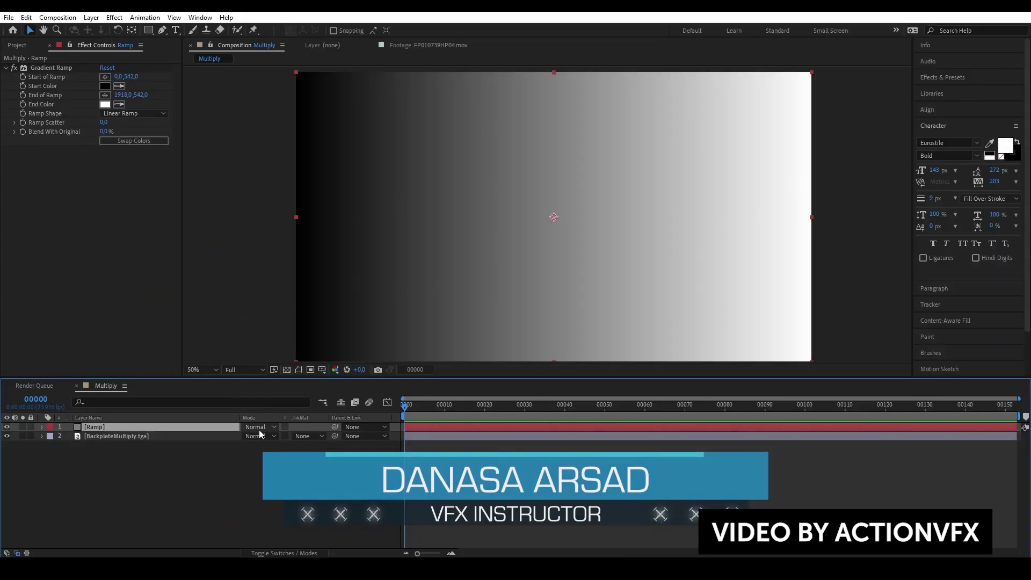
Set the Ramp layer to Subtract and Ground_Crack_2B_2K_0518.mov to Overlay blending.
click(383, 448)
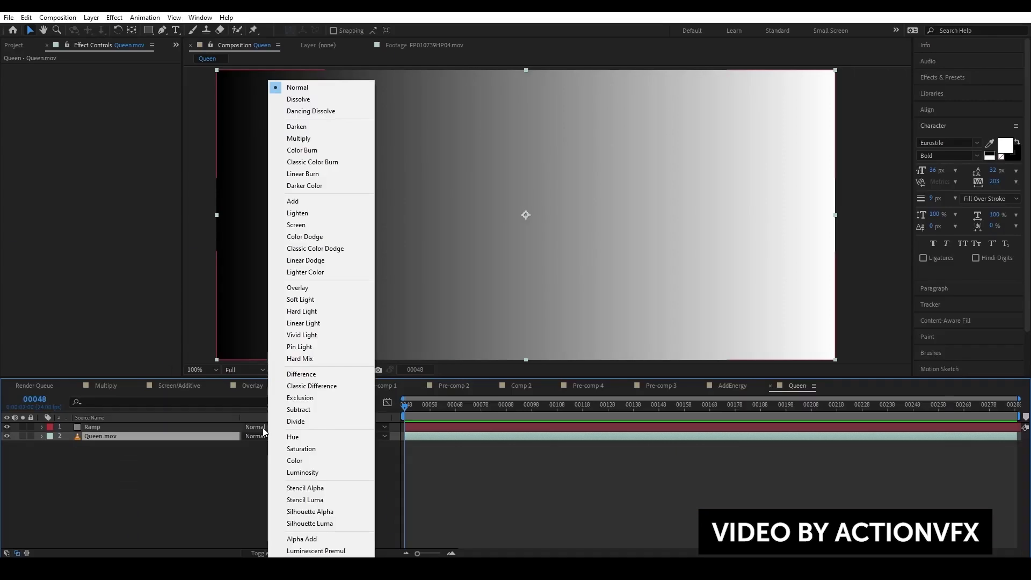
click(298, 409)
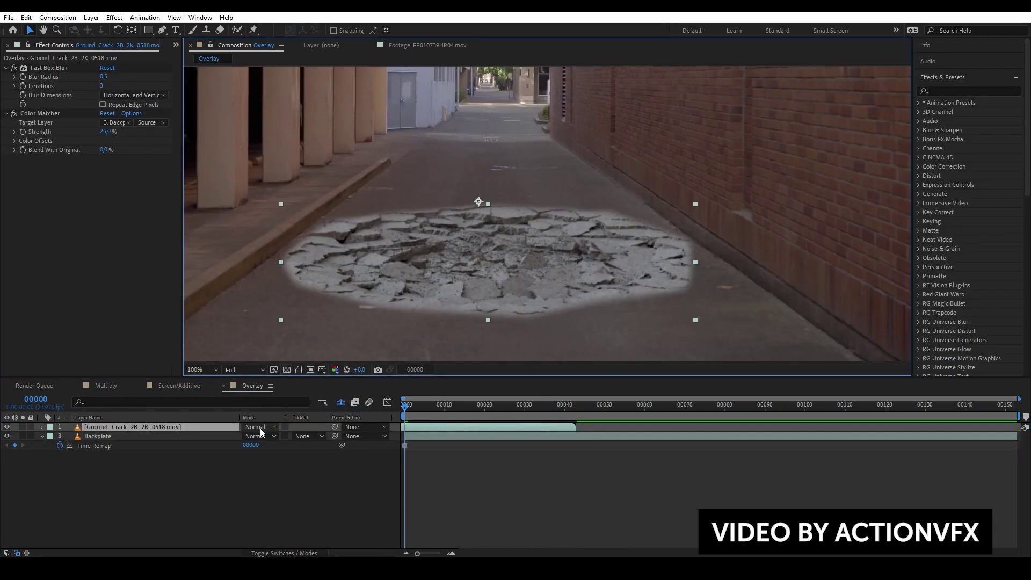
click(260, 428)
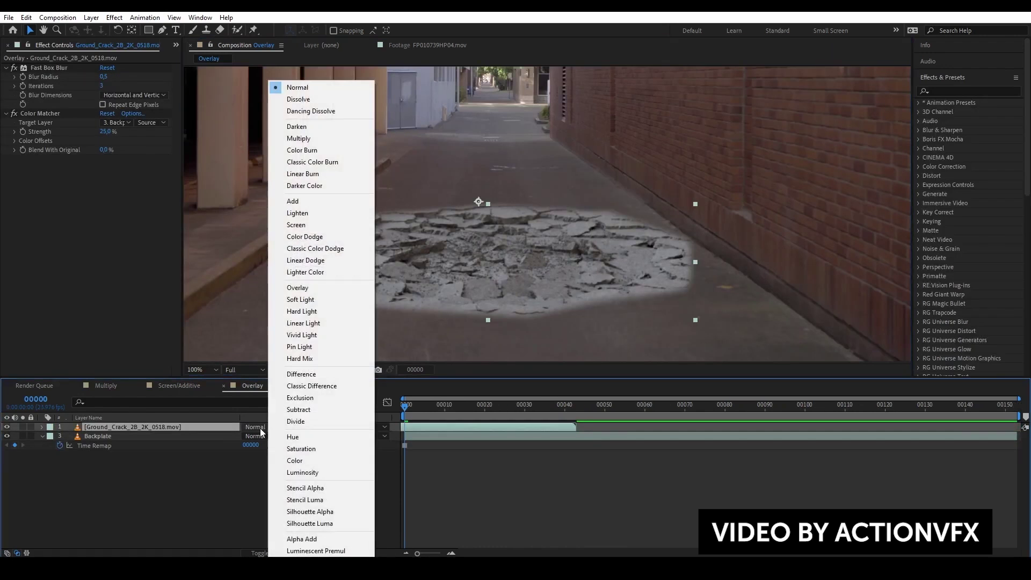
click(299, 288)
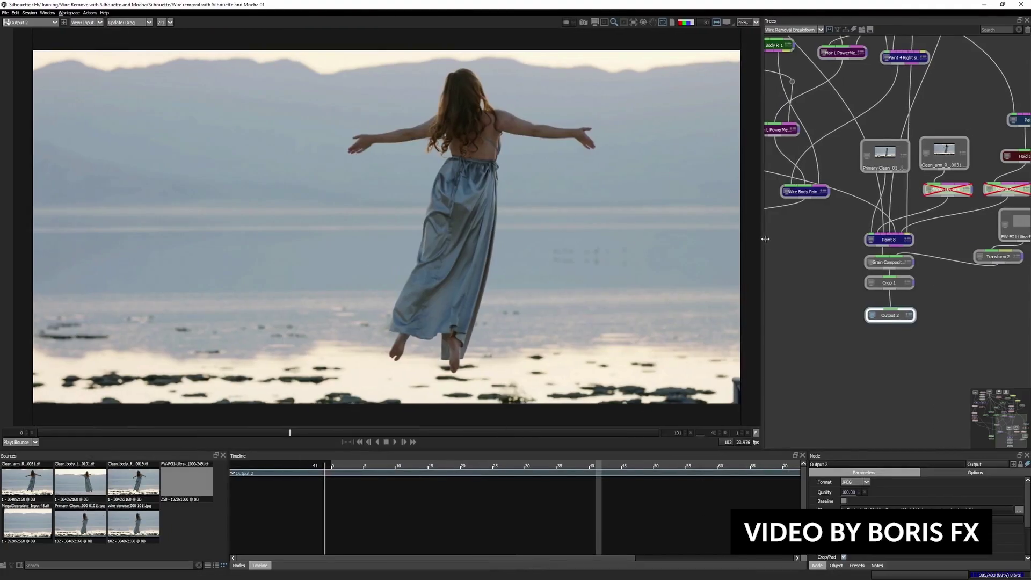
Drag the viewer divider to widen the Wire Removal Breakdown node tree area.
drag(750, 254, 484, 254)
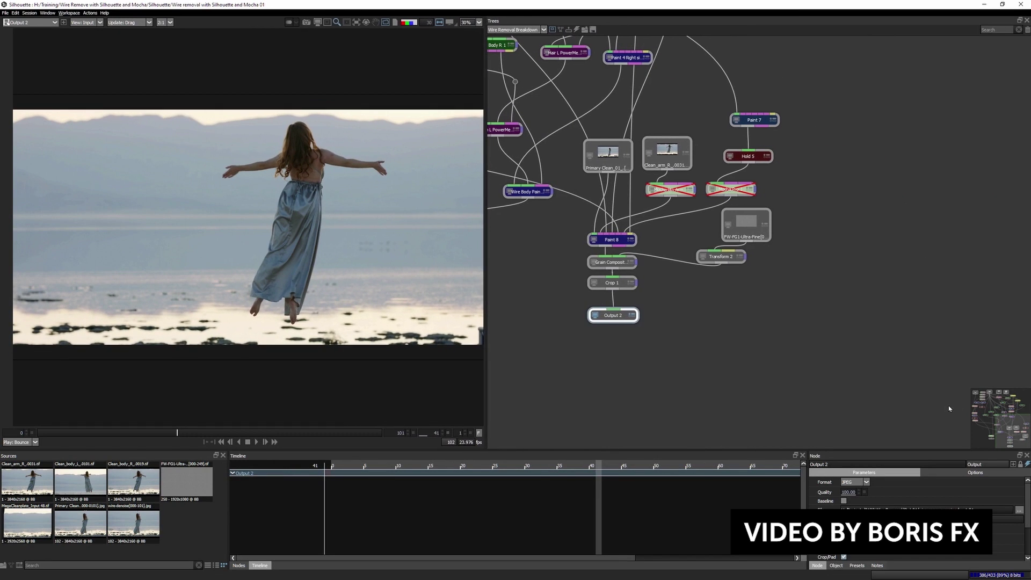